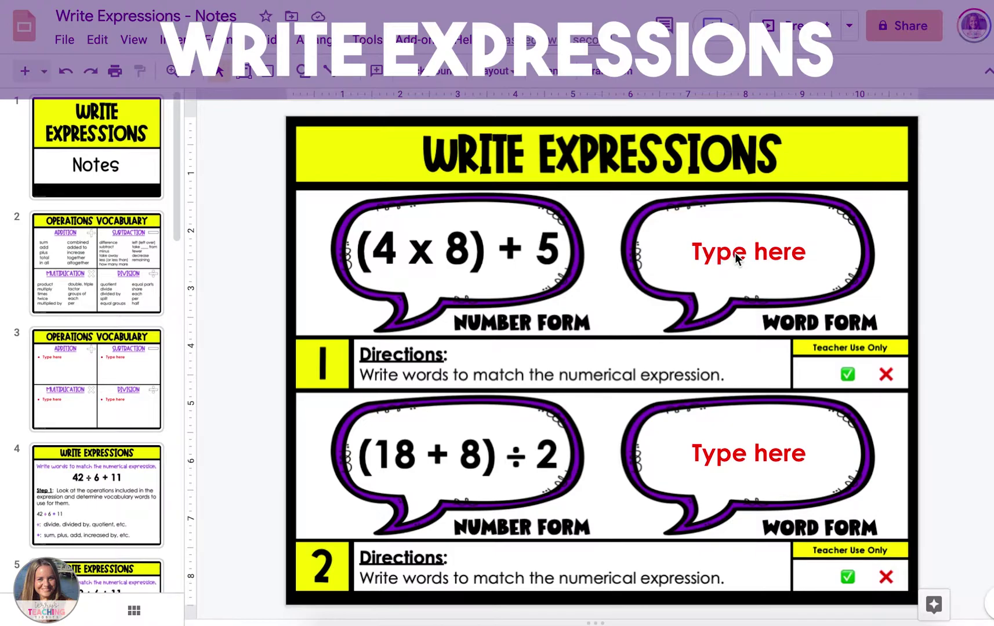
Select the placeholder text in problem 1's word-form box.
{"action": "triple_click", "coordinate": [724, 254]}
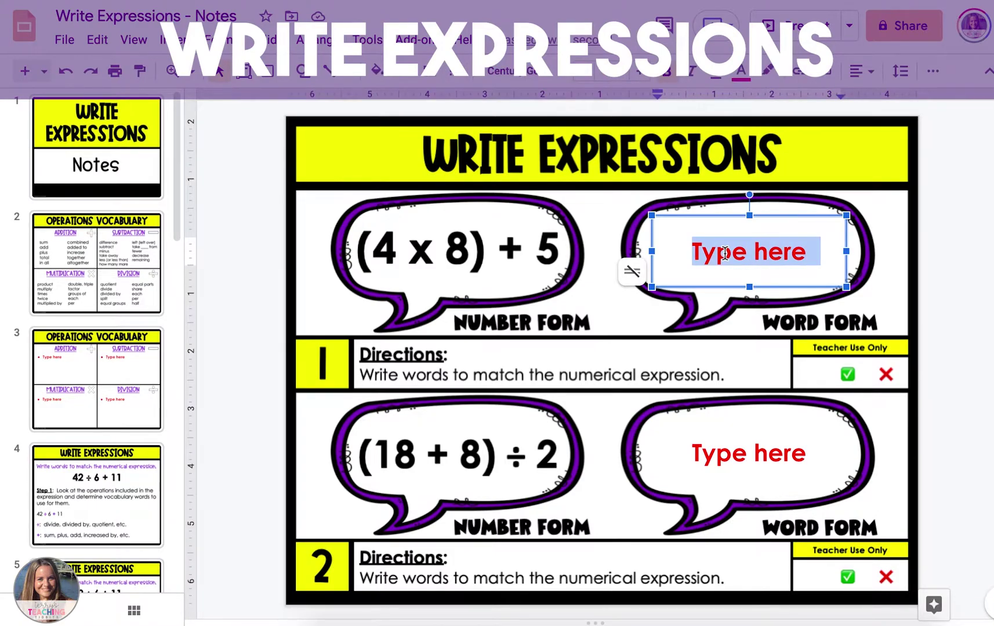
Enter 'The product of 4 and 8, increased by 5' and shrink its font three sizes.
{"action": "type", "text": "The product of "}
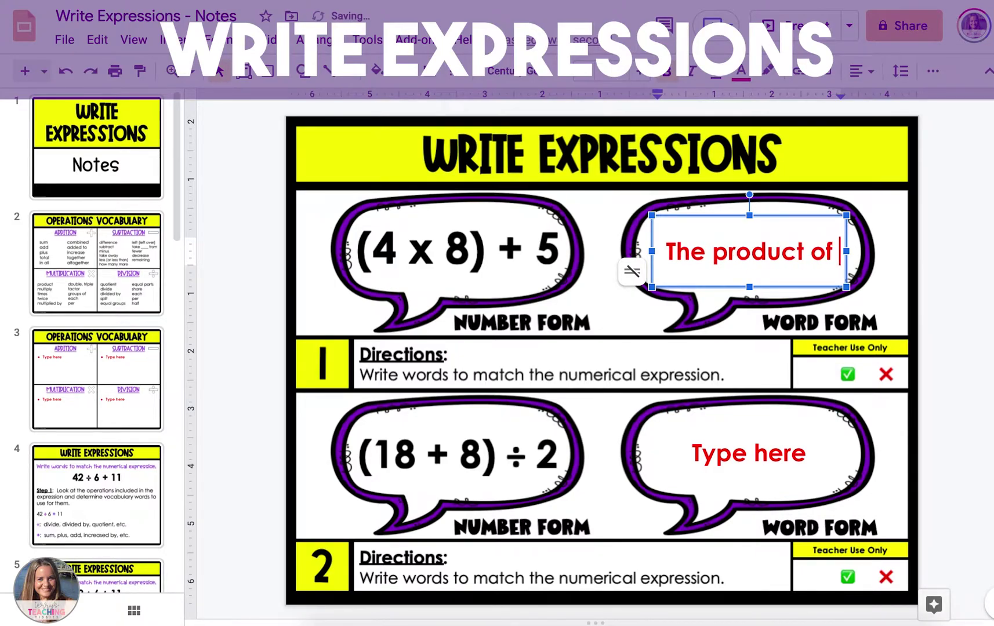
{"action": "type", "text": "4 and 8,"}
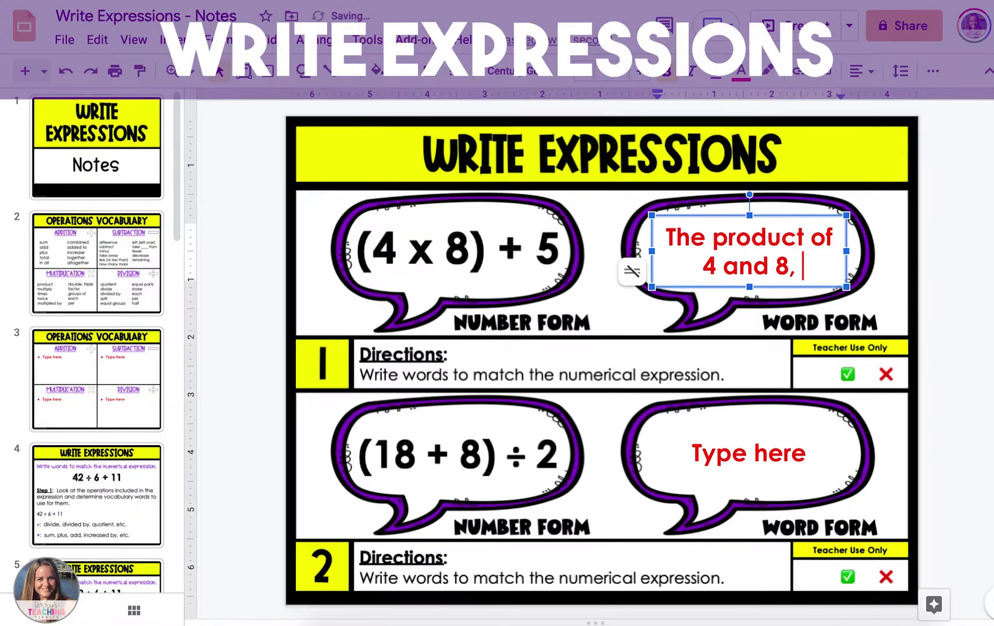
{"action": "type", "text": " in"}
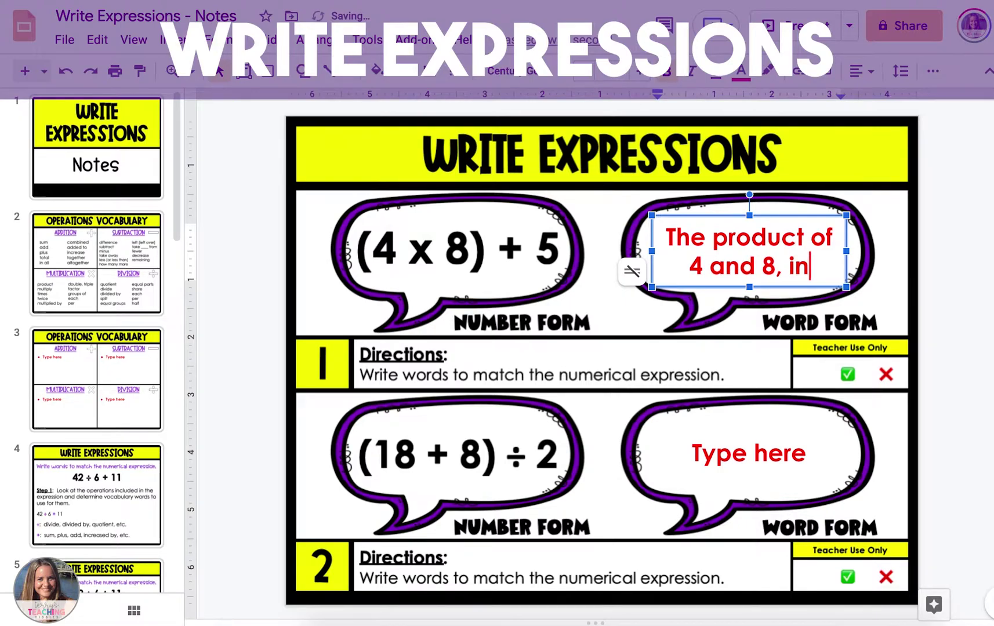
{"action": "type", "text": "crea"}
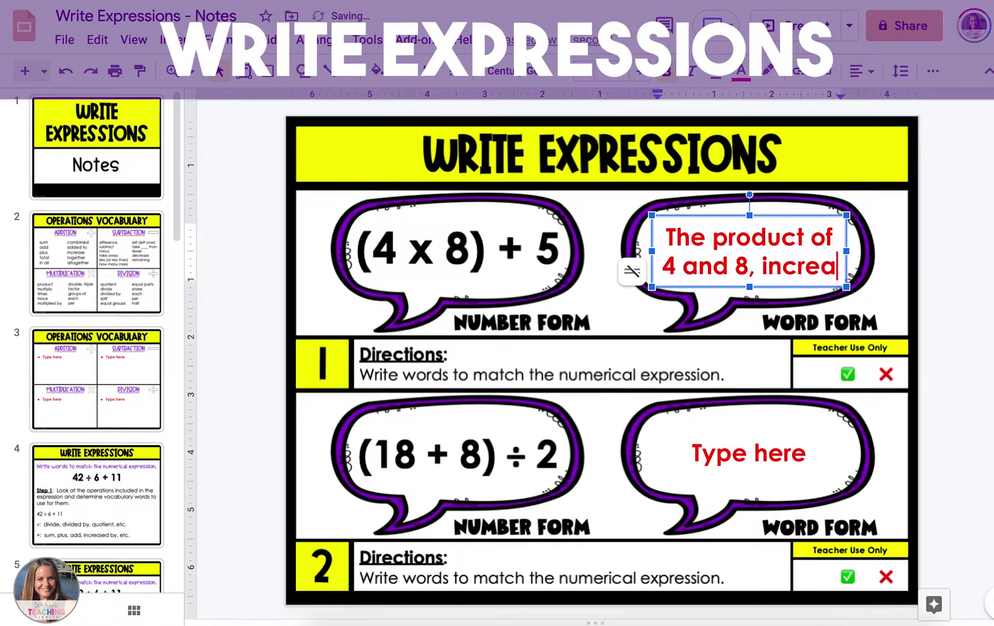
{"action": "type", "text": "sed by 5"}
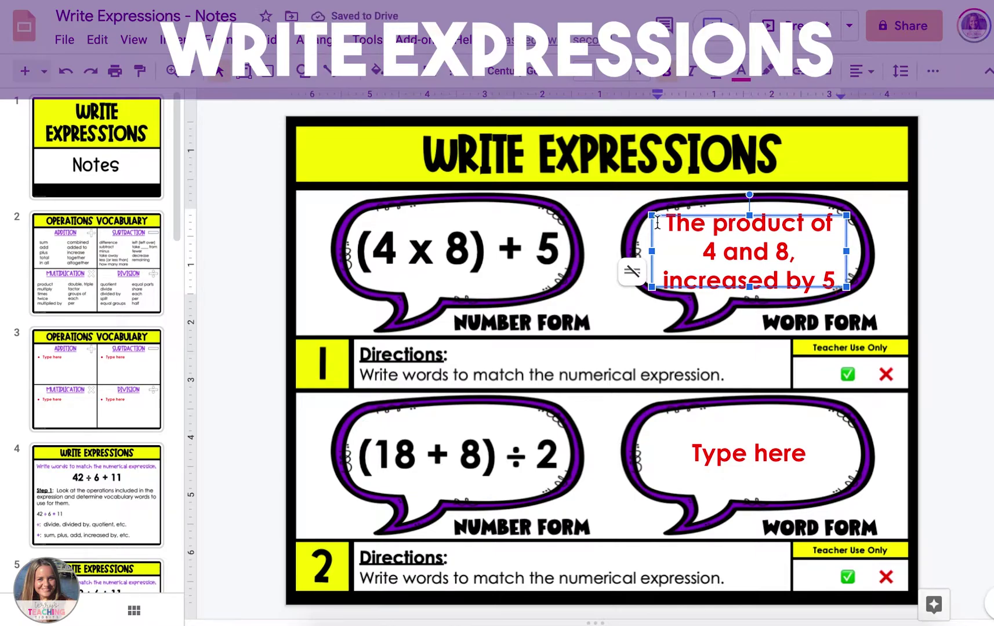
{"action": "left_click", "coordinate": [646, 238]}
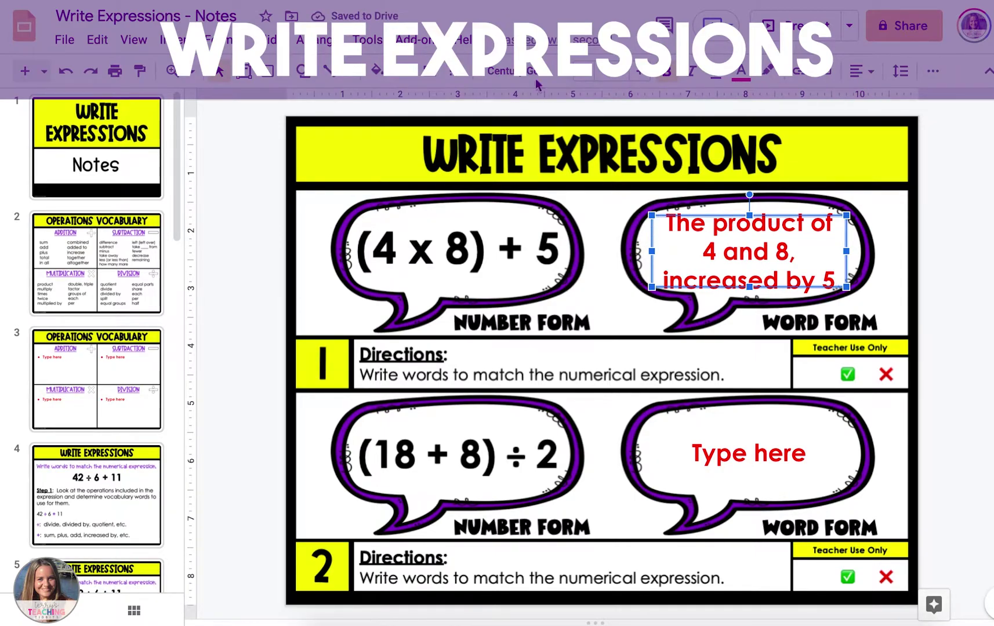
{"action": "left_click", "coordinate": [582, 75]}
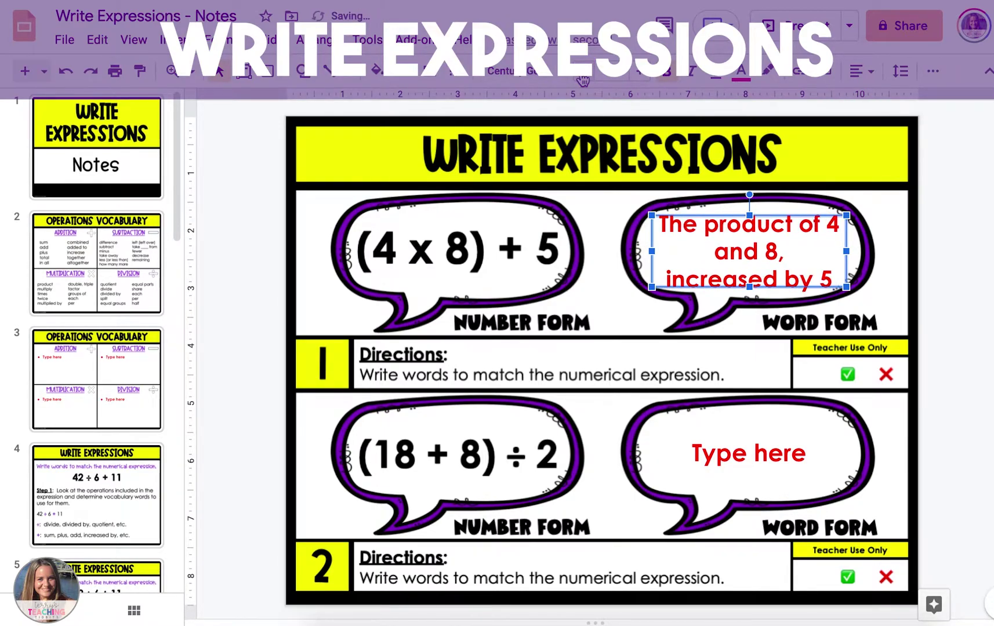
{"action": "left_click", "coordinate": [582, 75]}
{"action": "left_click", "coordinate": [582, 75]}
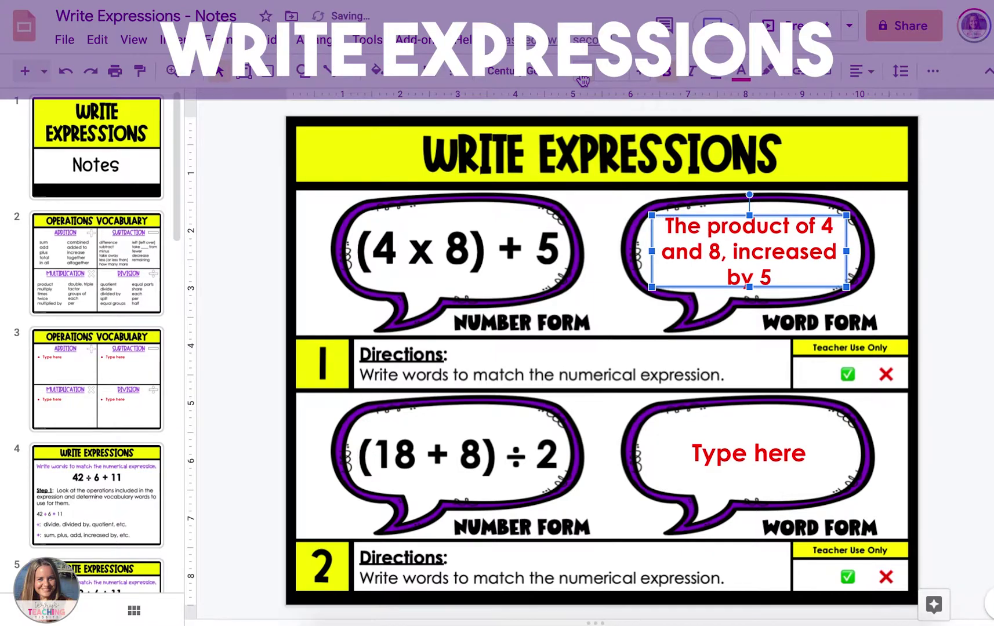
{"action": "left_click", "coordinate": [890, 207]}
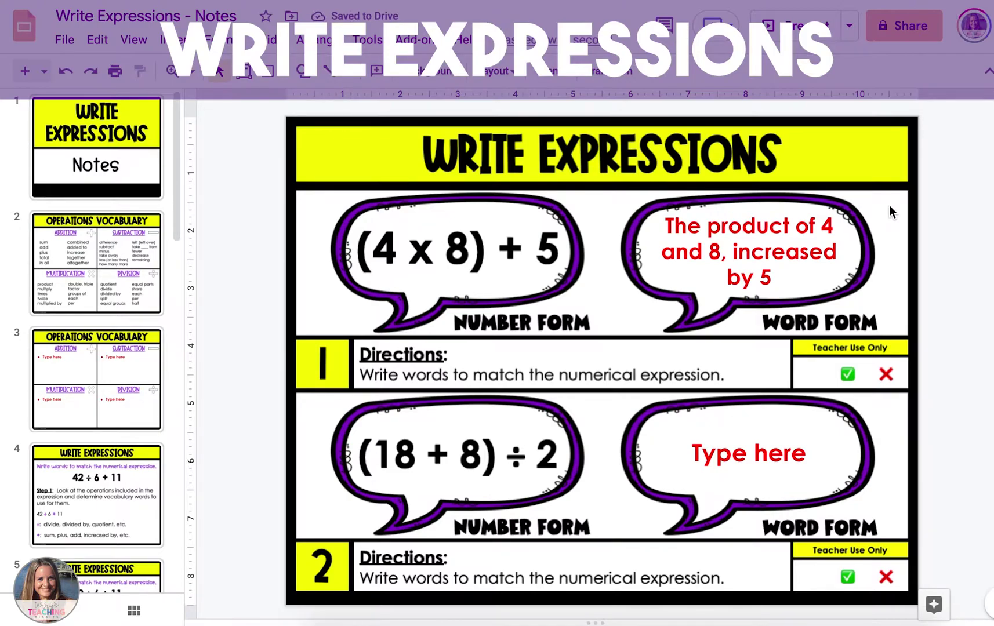
Replace problem 2's placeholder with 'The sum of 18 and 8, divided by 2' and widen the box.
{"action": "triple_click", "coordinate": [719, 454]}
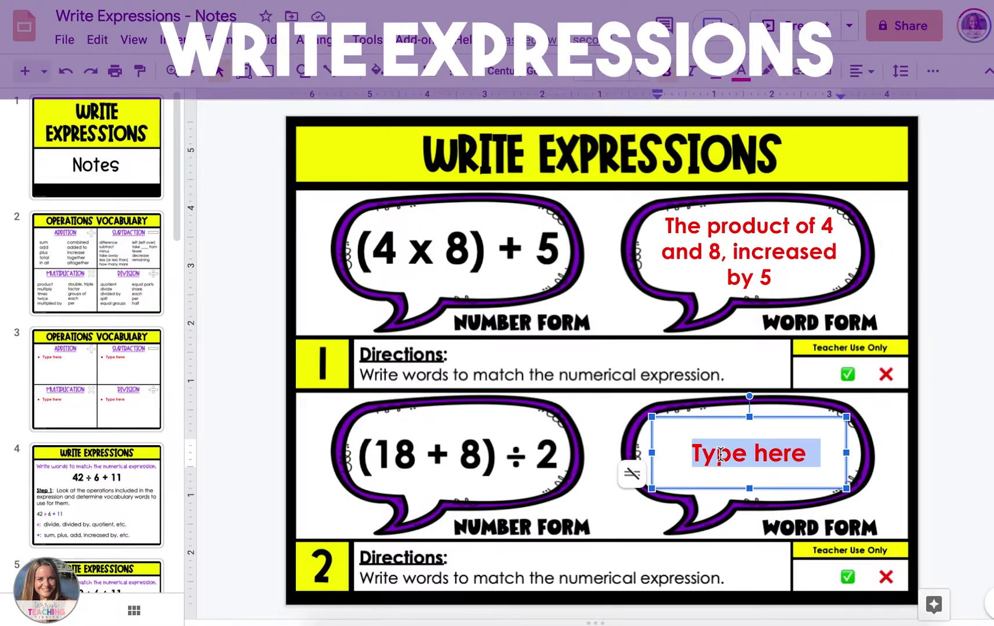
{"action": "type", "text": "The sum of 18 "}
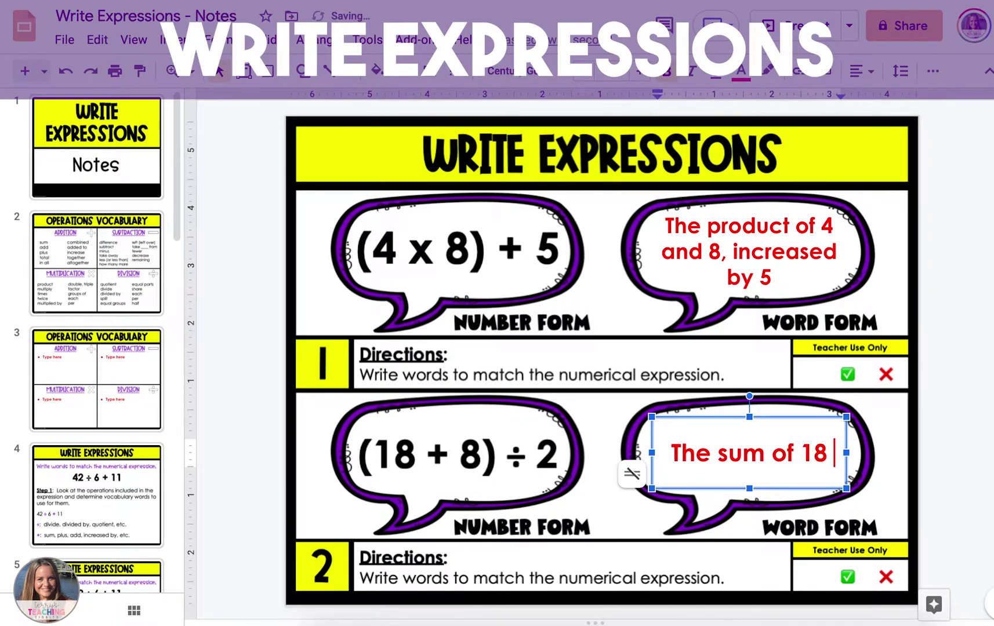
{"action": "type", "text": "and 8, divided"}
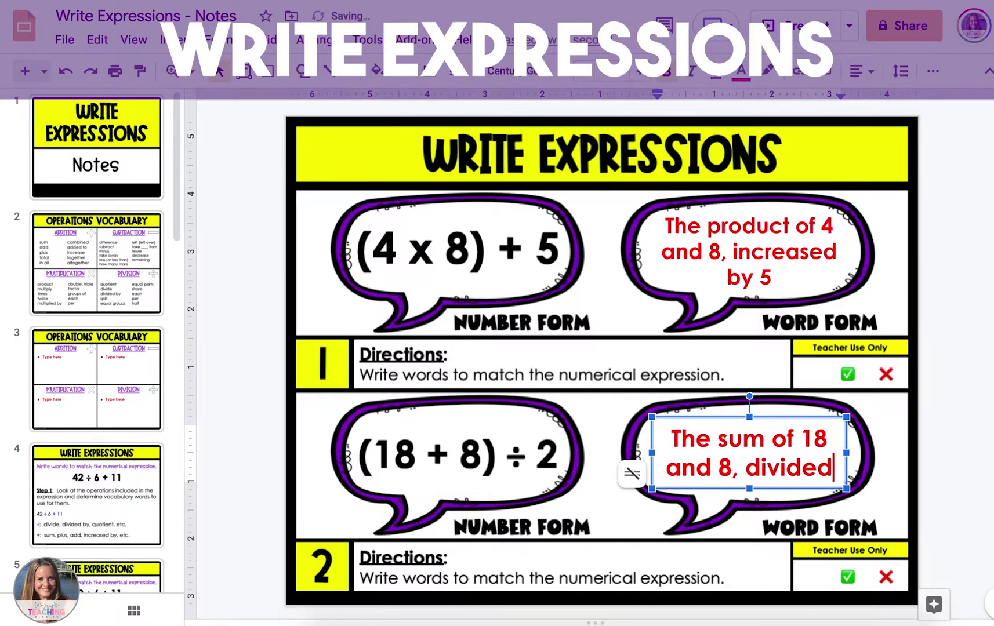
{"action": "type", "text": " by 2"}
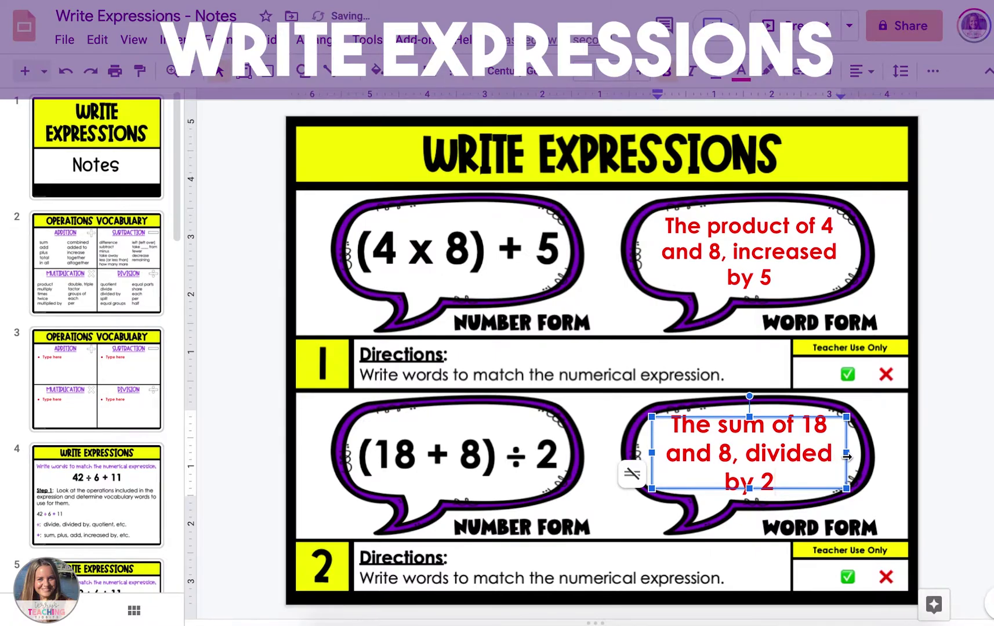
{"action": "left_click", "coordinate": [847, 457]}
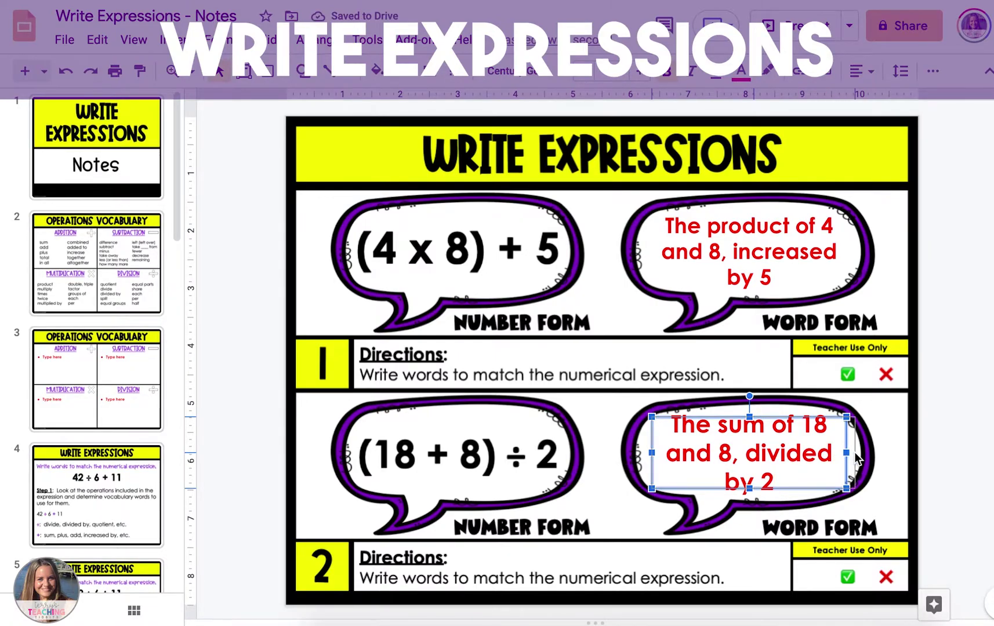
{"action": "left_click_drag", "start_coordinate": [847, 452], "coordinate": [854, 452]}
{"action": "left_click_drag", "start_coordinate": [651, 452], "coordinate": [645, 458]}
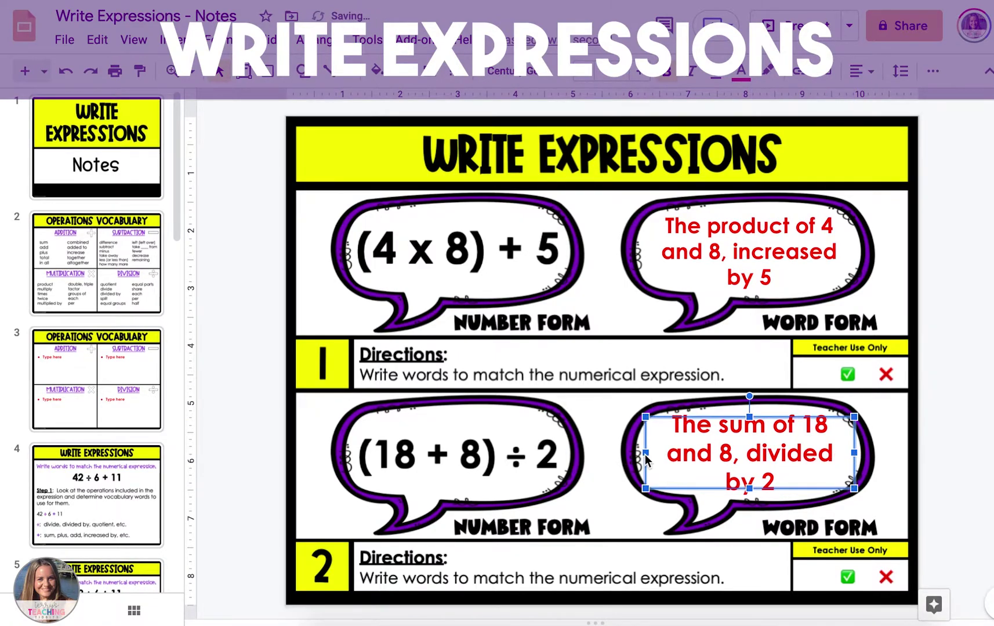
{"action": "left_click", "coordinate": [628, 502]}
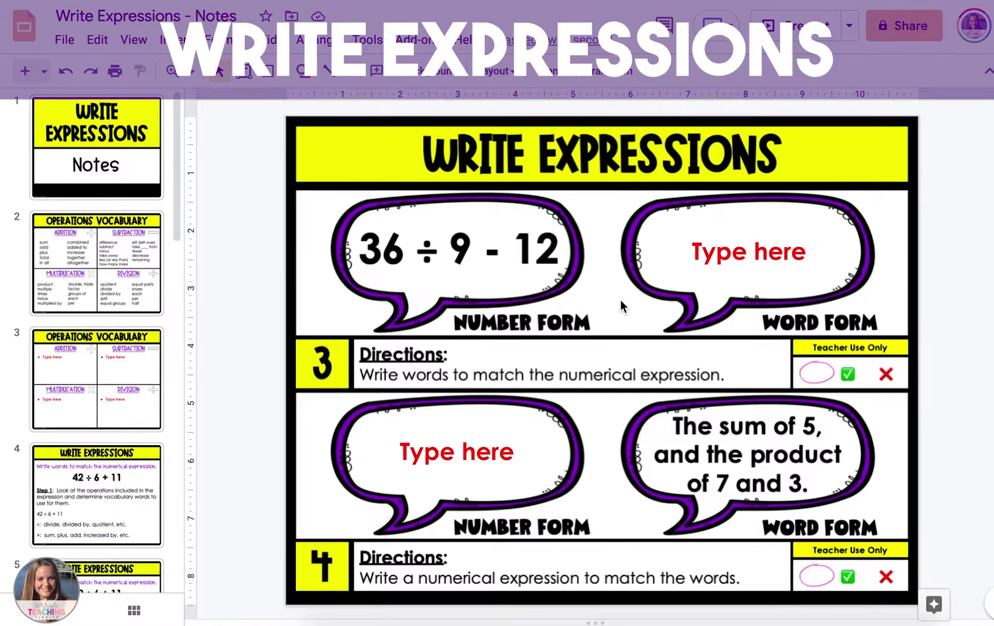
Replace problem 3's placeholder with 'The quotient of 36 and 9, decreased by 12'.
{"action": "double_click", "coordinate": [726, 254]}
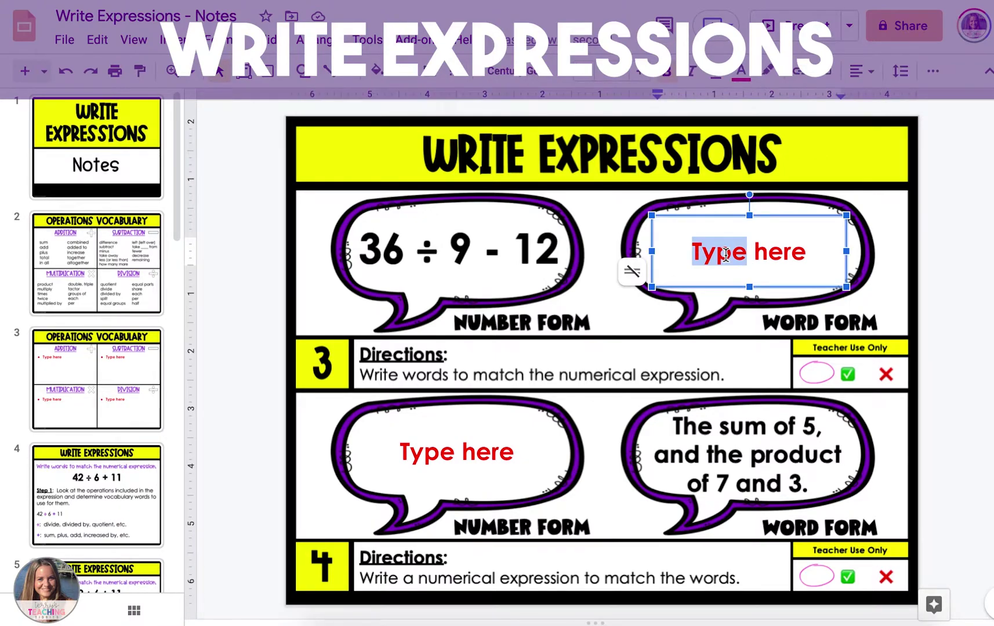
{"action": "key", "text": "shift+Right"}
{"action": "key", "text": "shift+Right"}
{"action": "key", "text": "shift+Right"}
{"action": "key", "text": "shift+Right"}
{"action": "key", "text": "shift+Right"}
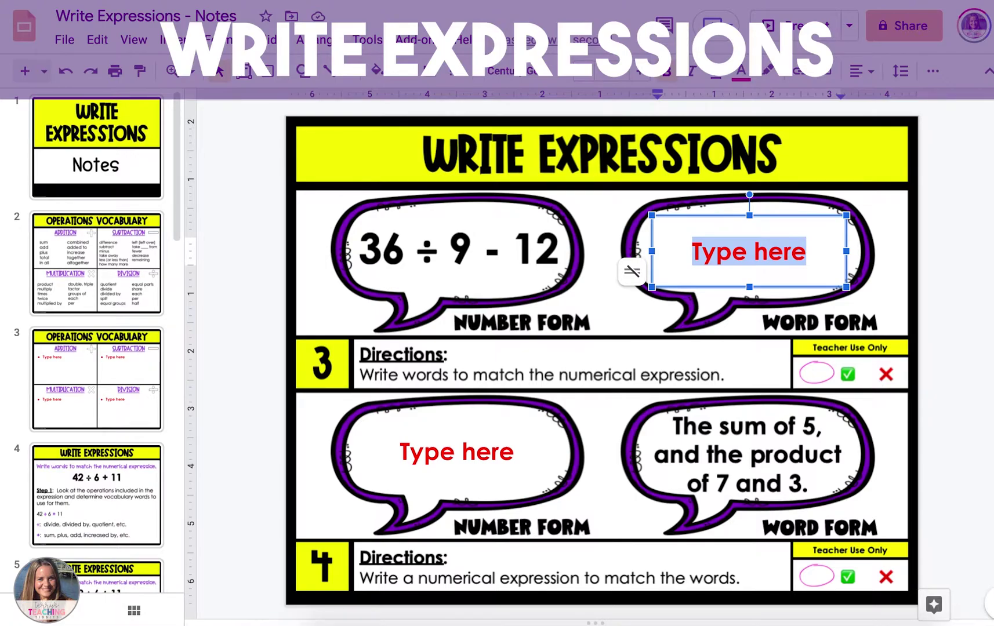
{"action": "type", "text": "The quotient of "}
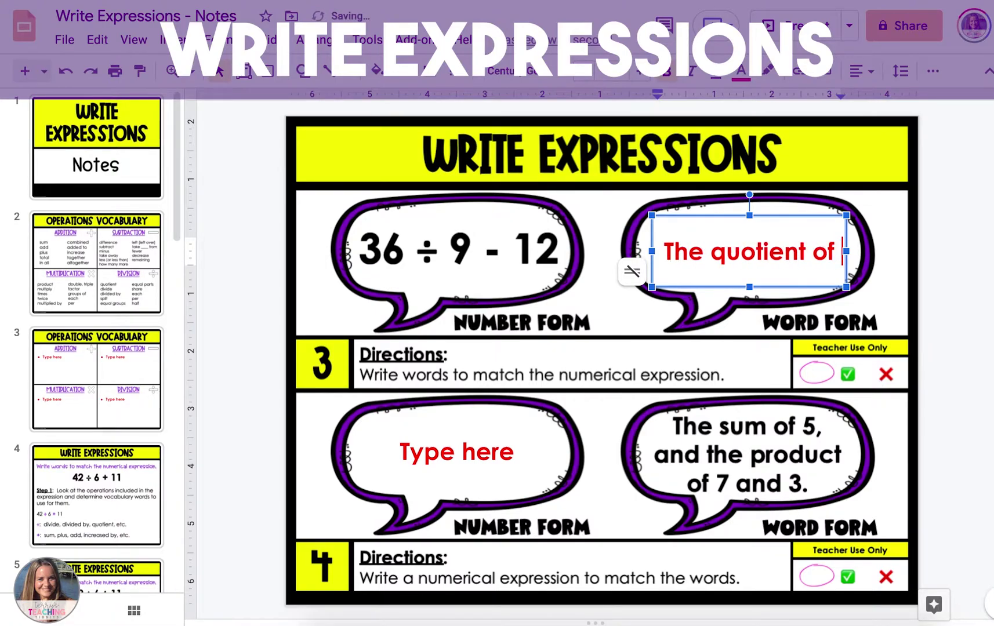
{"action": "type", "text": "36 and 9"}
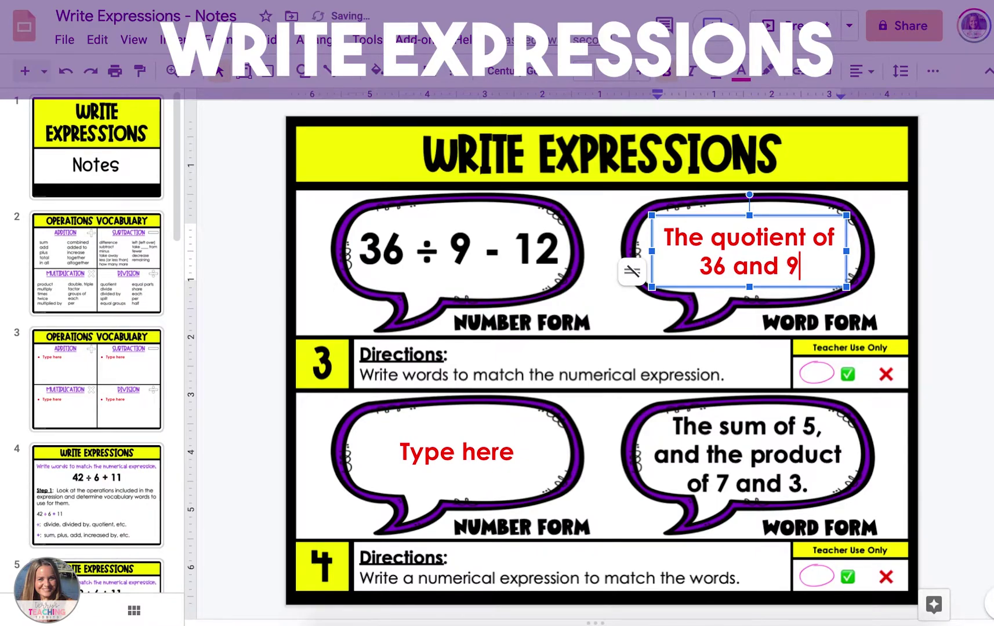
{"action": "type", "text": ", "}
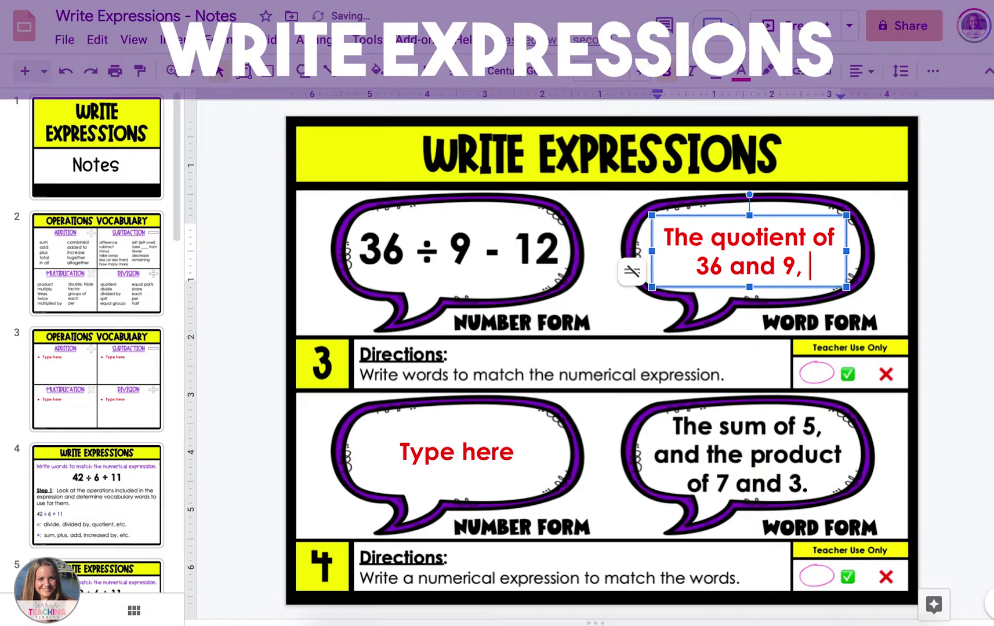
{"action": "type", "text": "decreased by 12"}
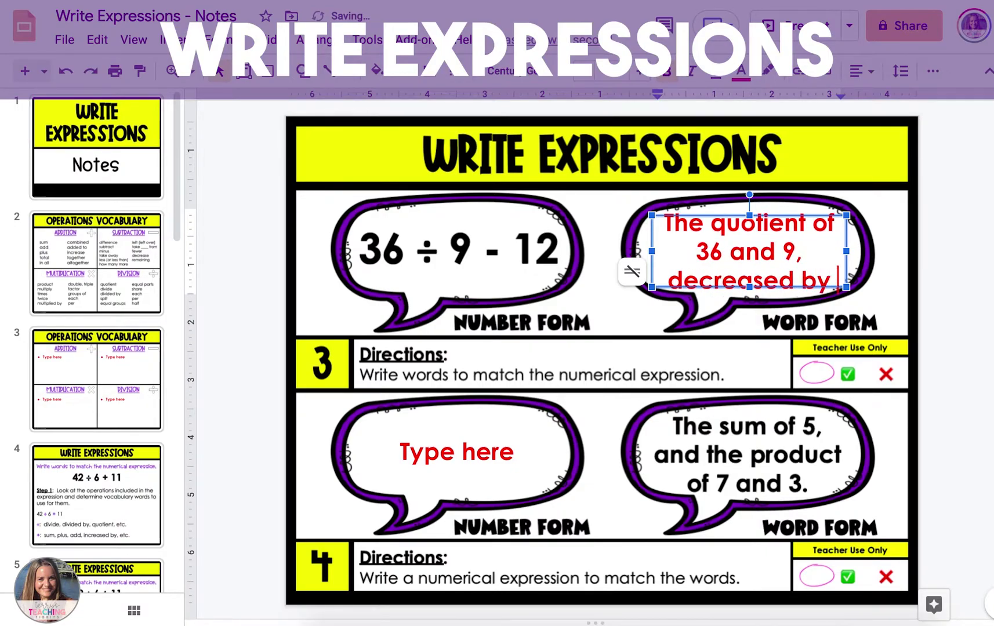
Widen problem 3's answer box on both sides and shrink its text two font sizes.
{"action": "left_click", "coordinate": [850, 251]}
{"action": "left_click_drag", "start_coordinate": [849, 250], "coordinate": [859, 250]}
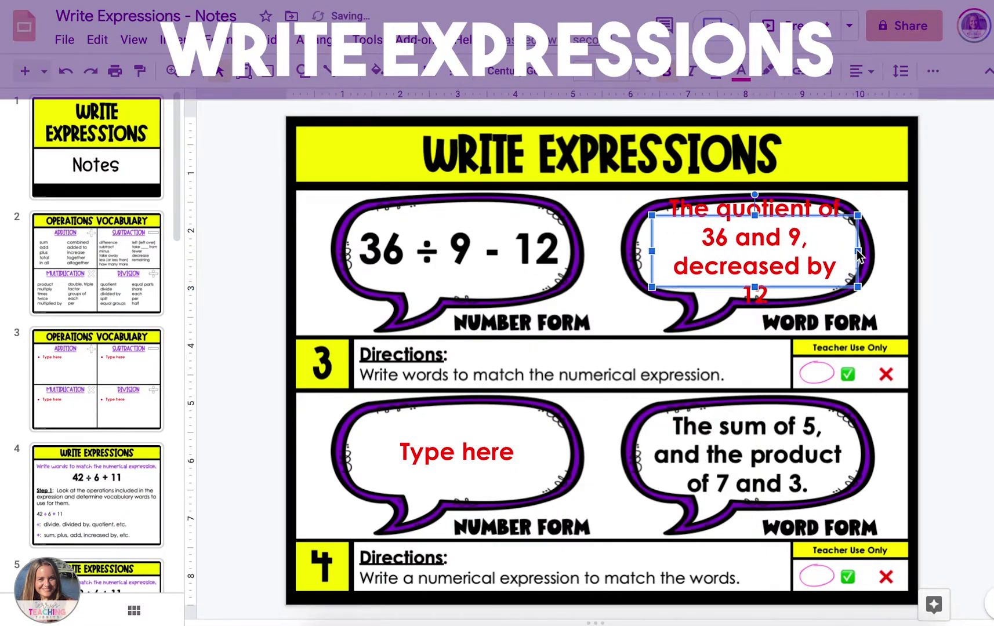
{"action": "left_click_drag", "start_coordinate": [652, 251], "coordinate": [642, 251]}
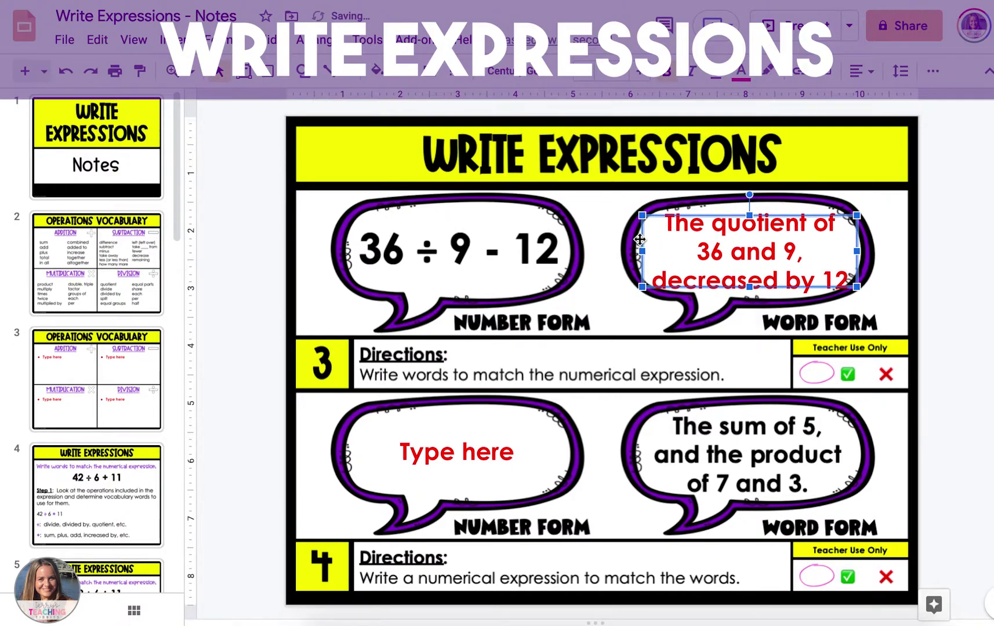
{"action": "left_click", "coordinate": [583, 77]}
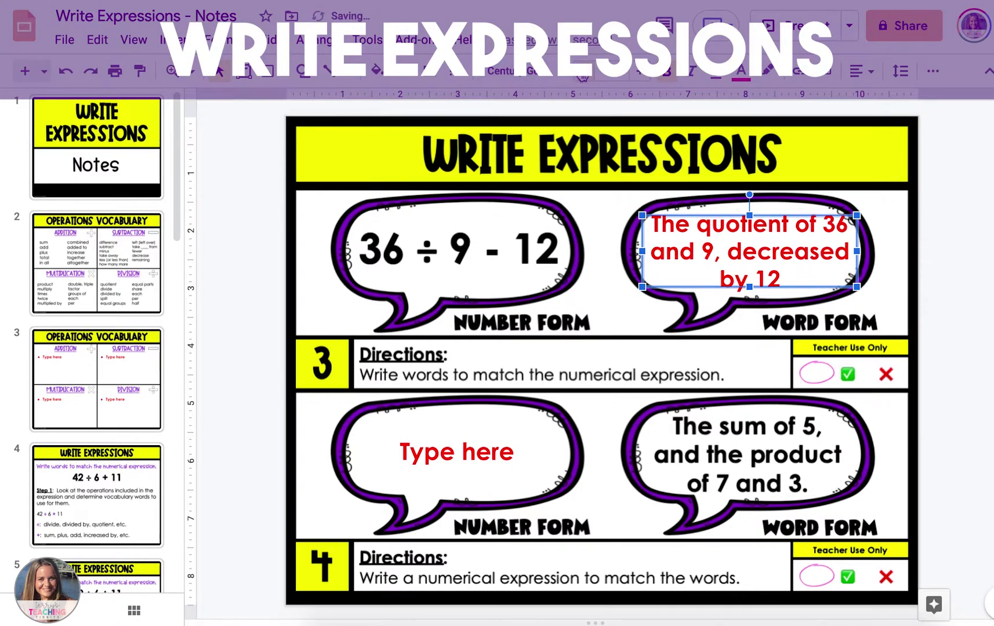
{"action": "left_click", "coordinate": [582, 77]}
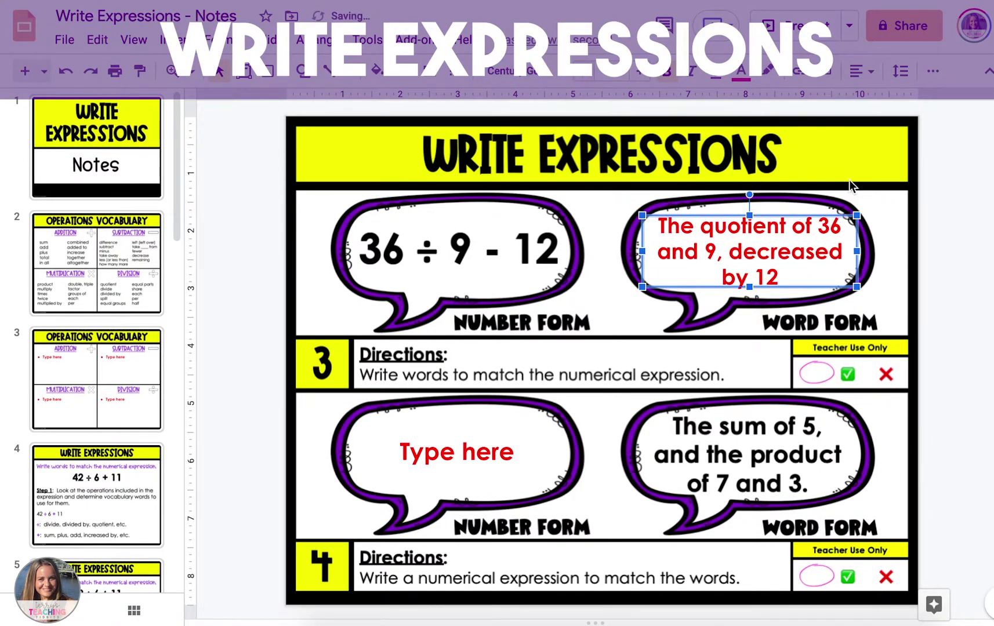
{"action": "left_click", "coordinate": [894, 207]}
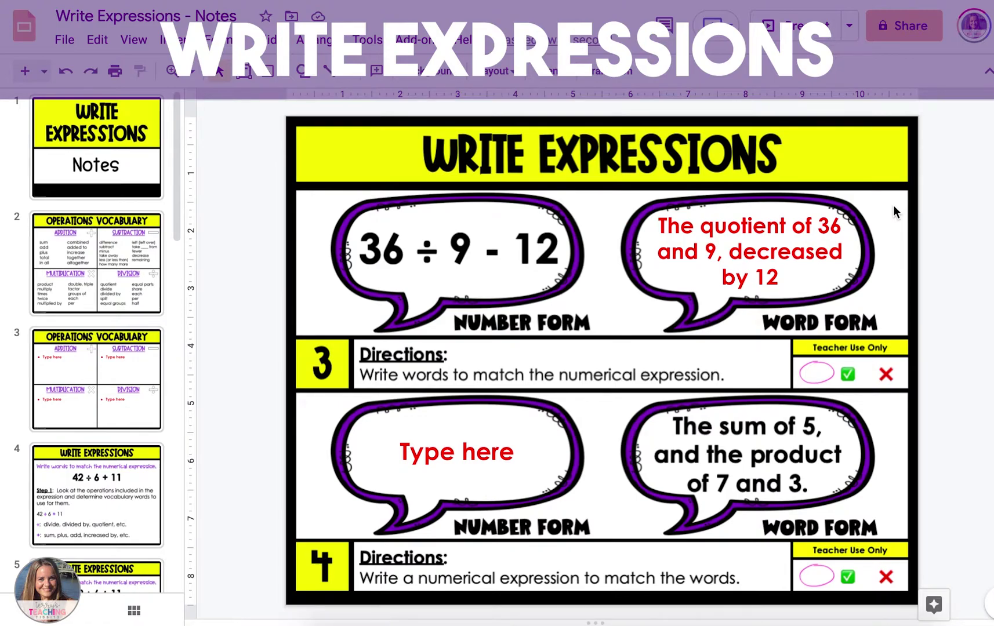
{"action": "triple_click", "coordinate": [433, 454]}
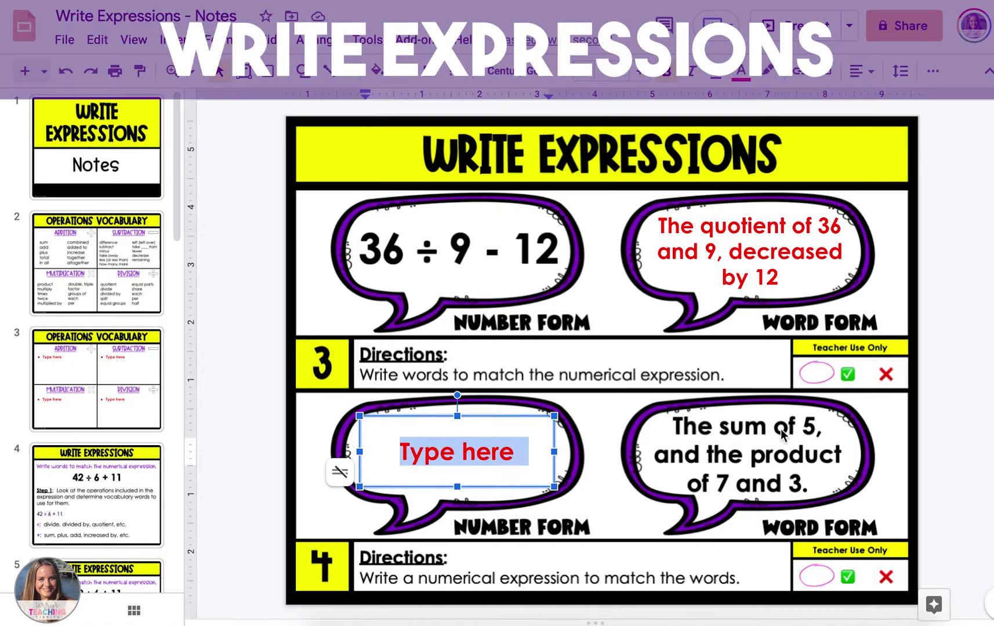
Enter 5 + (7 x 3) as problem 4's numerical expression.
{"action": "type", "text": "5 +"}
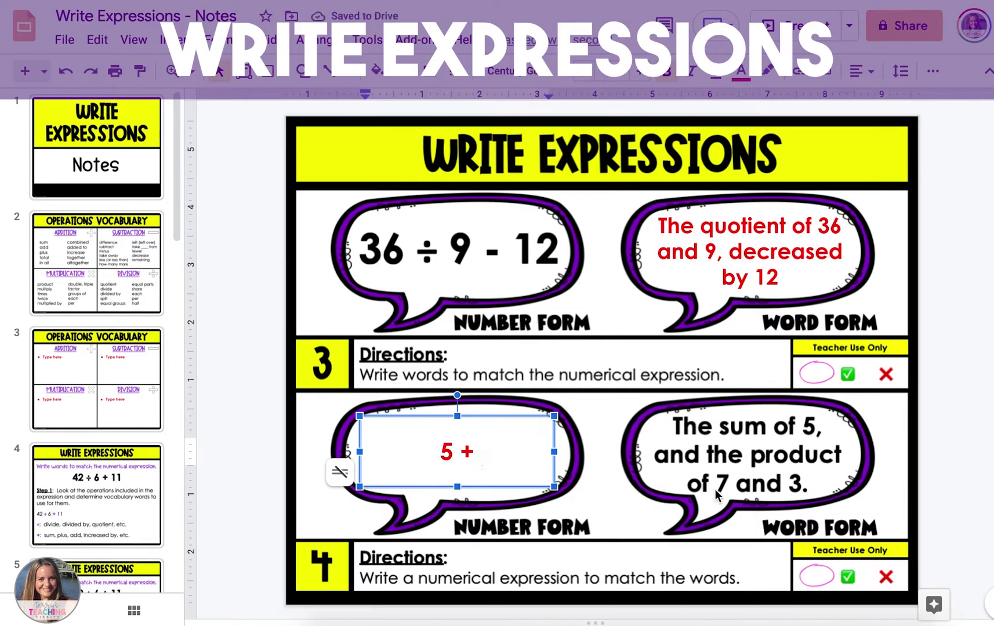
{"action": "type", "text": " (7 x 3)"}
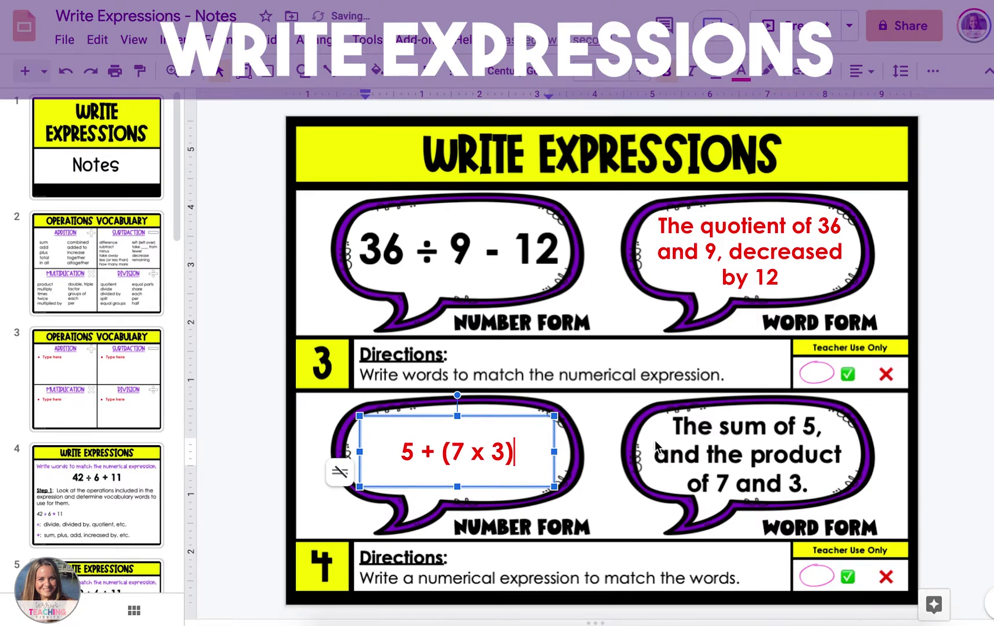
{"action": "left_click", "coordinate": [618, 420]}
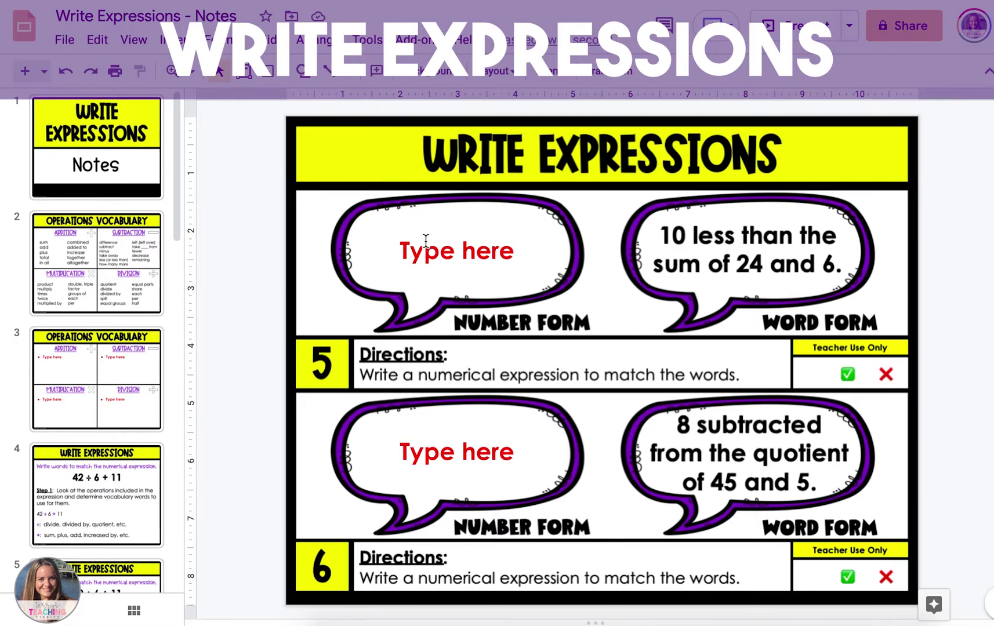
Enter (24 + 6) - 10 in problem 5's number-form bubble.
{"action": "triple_click", "coordinate": [440, 259]}
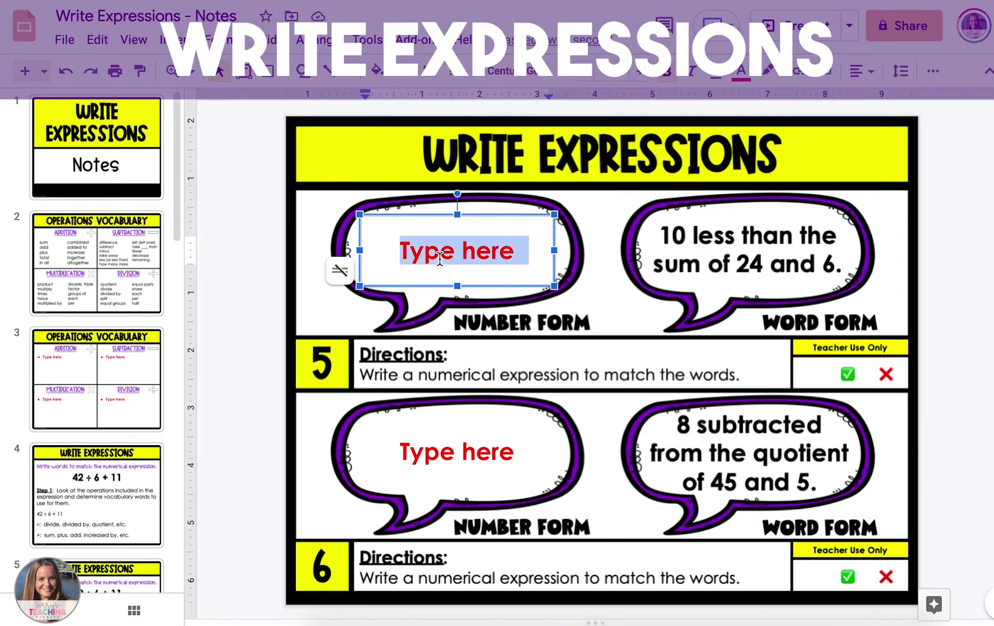
{"action": "type", "text": "("}
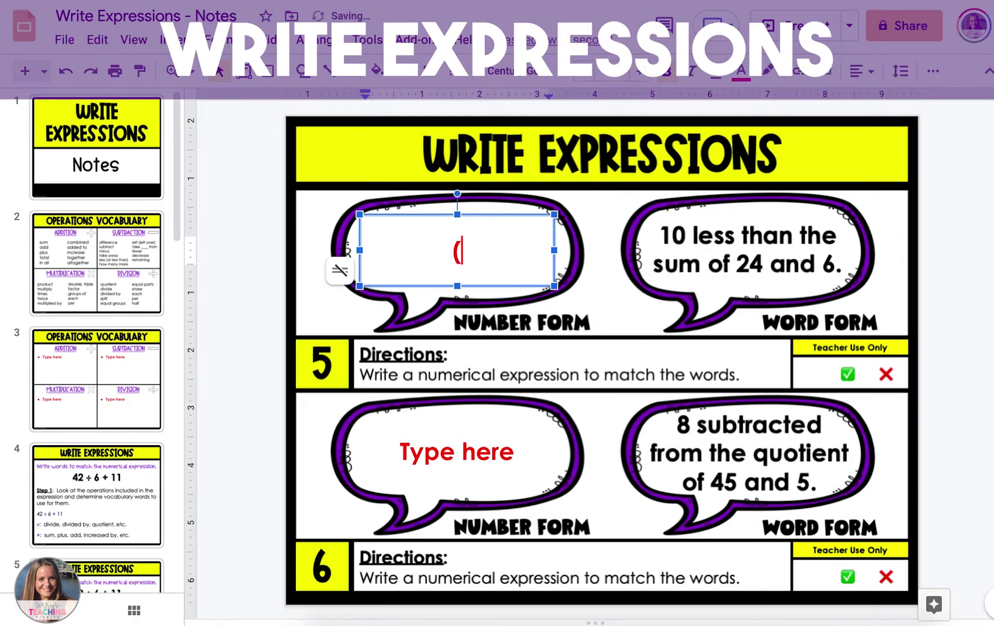
{"action": "type", "text": "24 + "}
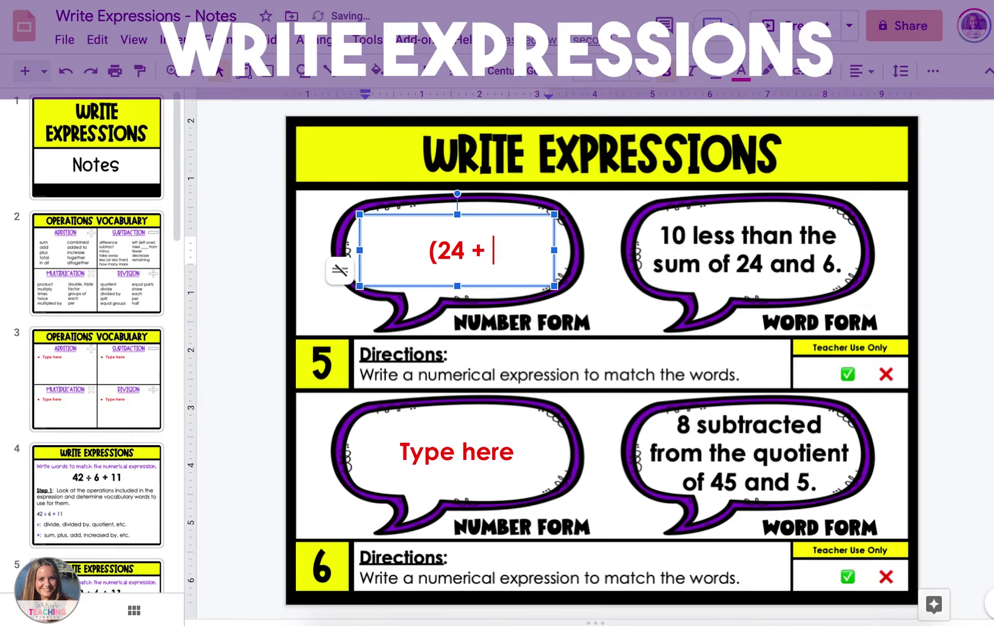
{"action": "type", "text": "6"}
{"action": "type", "text": ")"}
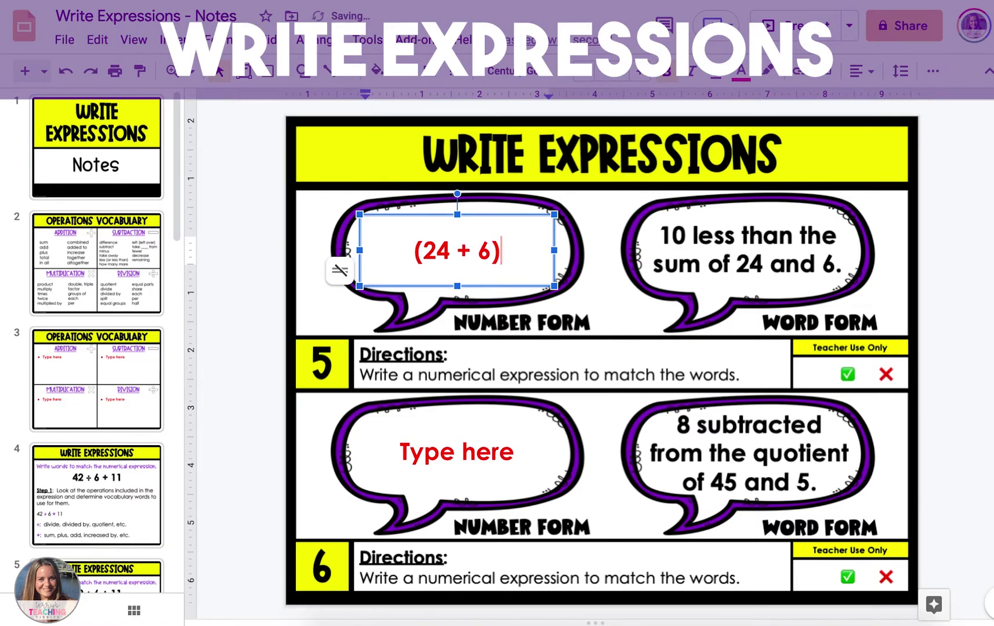
{"action": "type", "text": " - "}
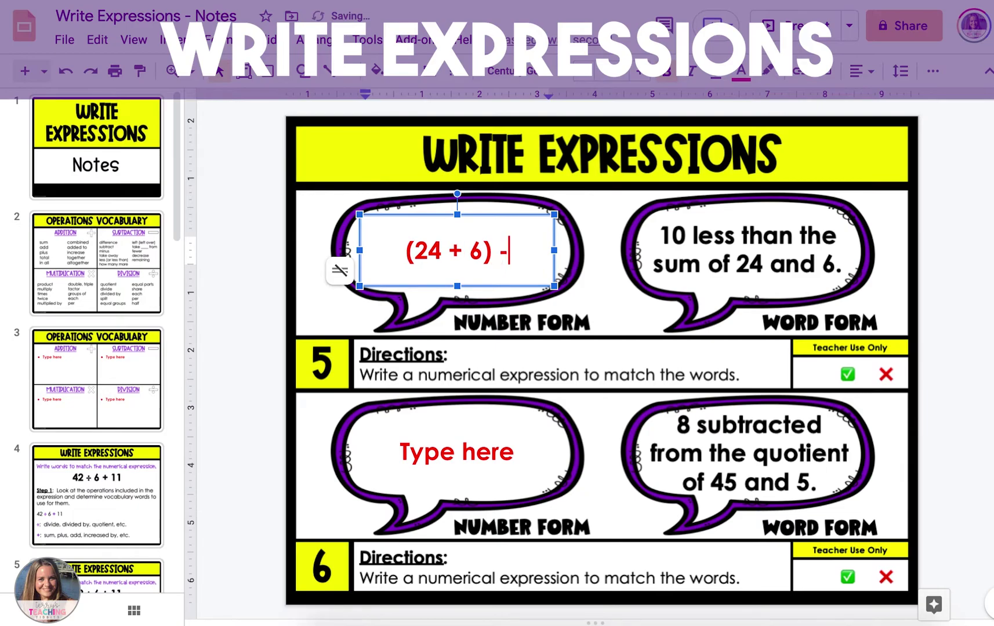
{"action": "type", "text": "10"}
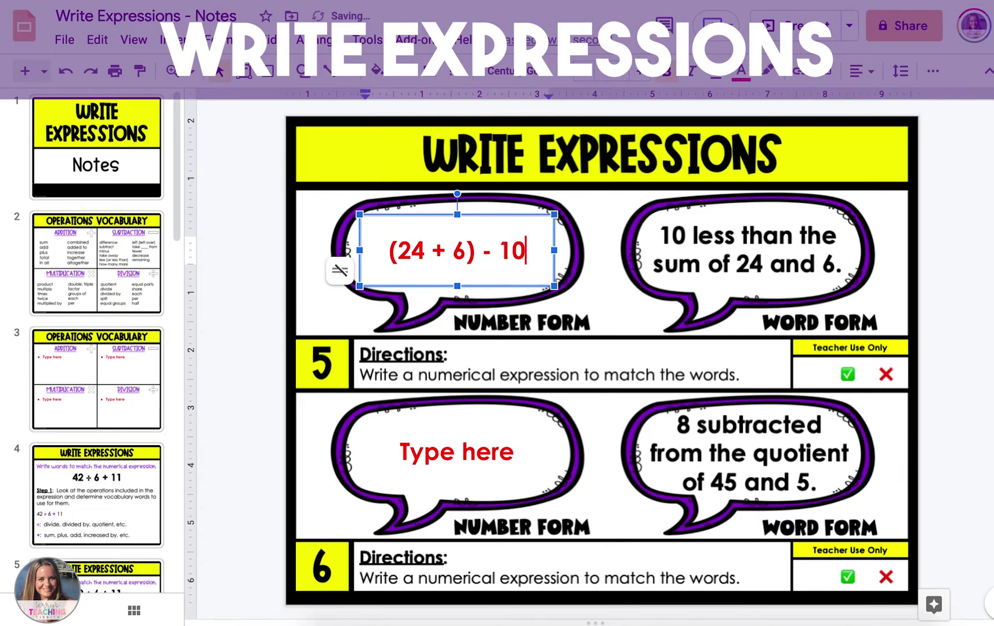
{"action": "left_click", "coordinate": [594, 298]}
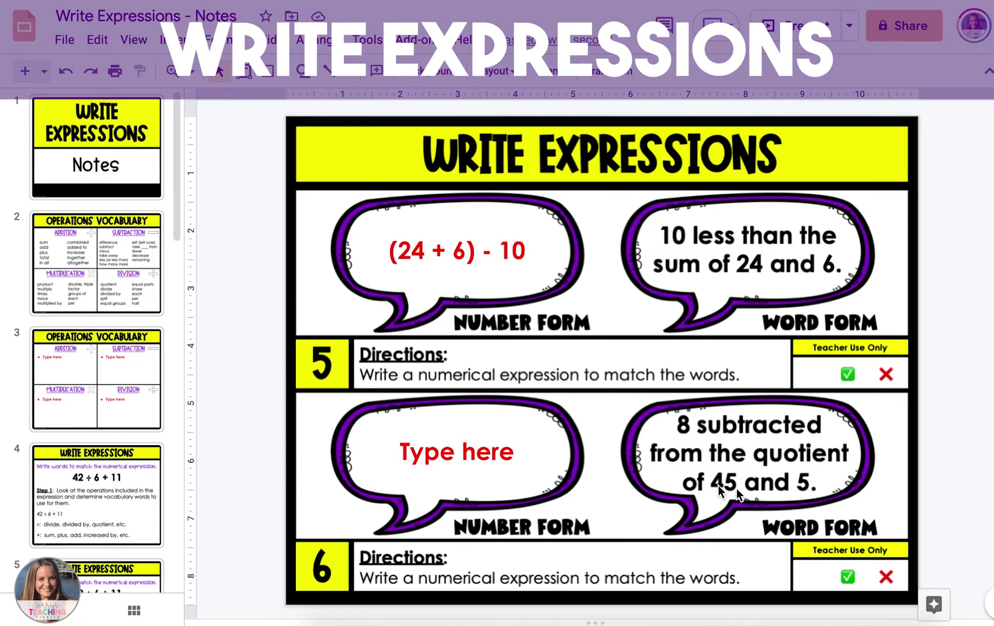
Start problem 6's answer with '(45' followed by a ÷ sign from Special characters.
{"action": "triple_click", "coordinate": [471, 454]}
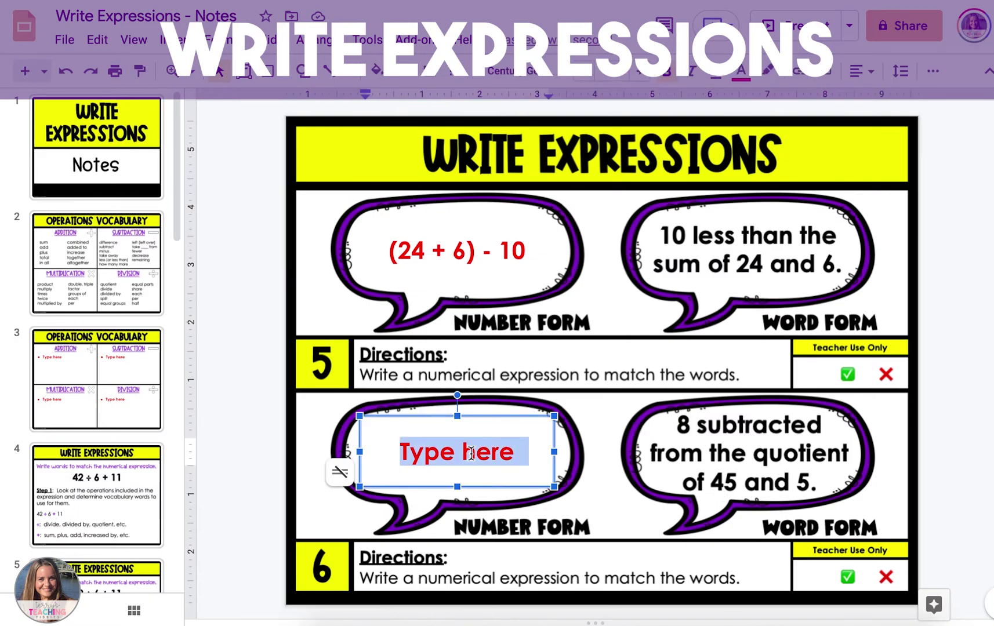
{"action": "type", "text": "(45"}
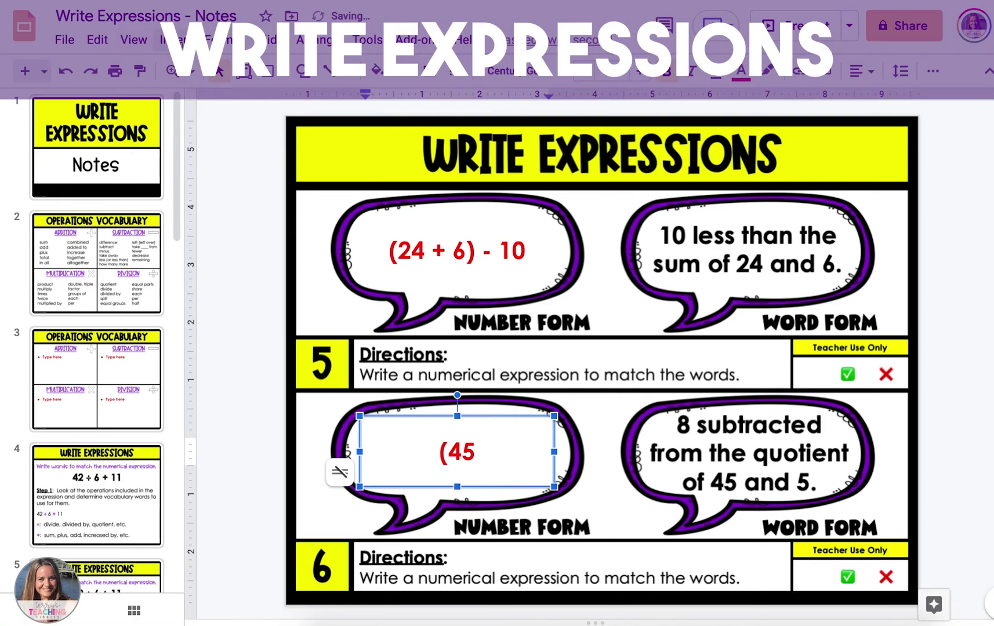
{"action": "left_click", "coordinate": [168, 39]}
{"action": "mouse_move", "coordinate": [219, 226]}
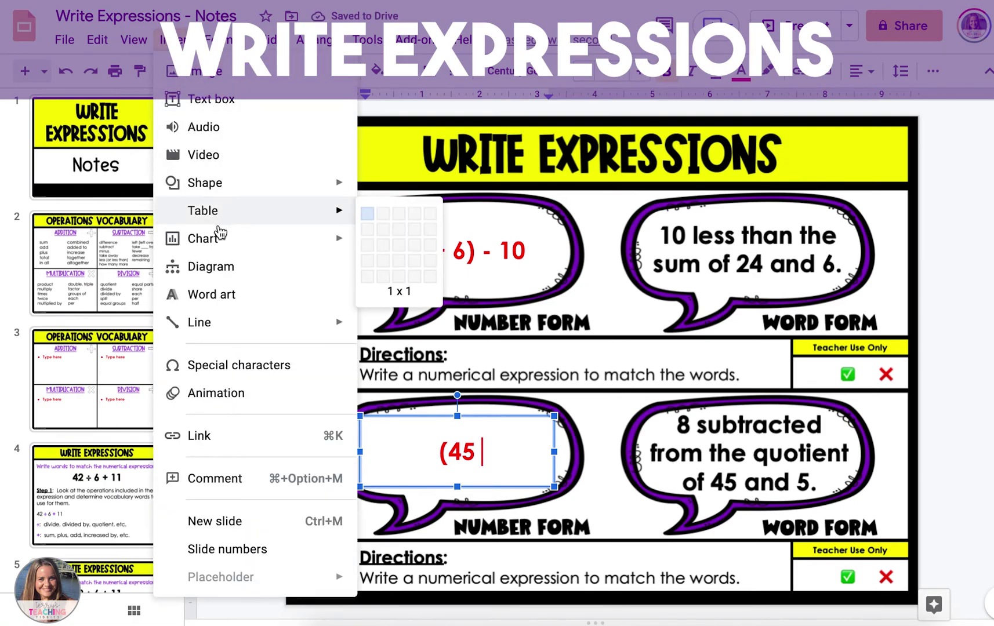
{"action": "left_click", "coordinate": [221, 365]}
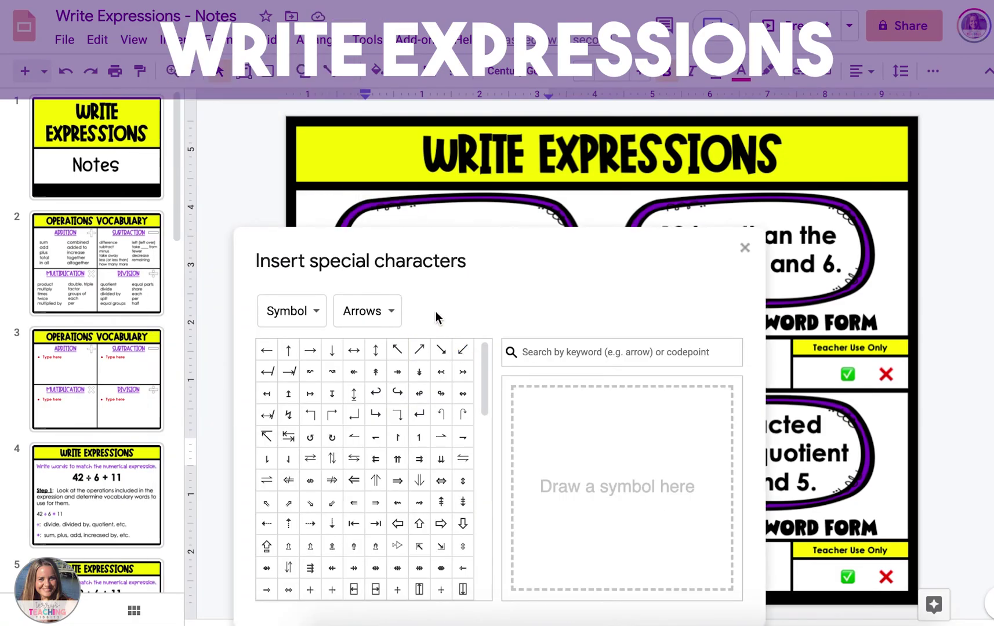
{"action": "left_click", "coordinate": [566, 354]}
{"action": "type", "text": "division"}
{"action": "left_click", "coordinate": [332, 351]}
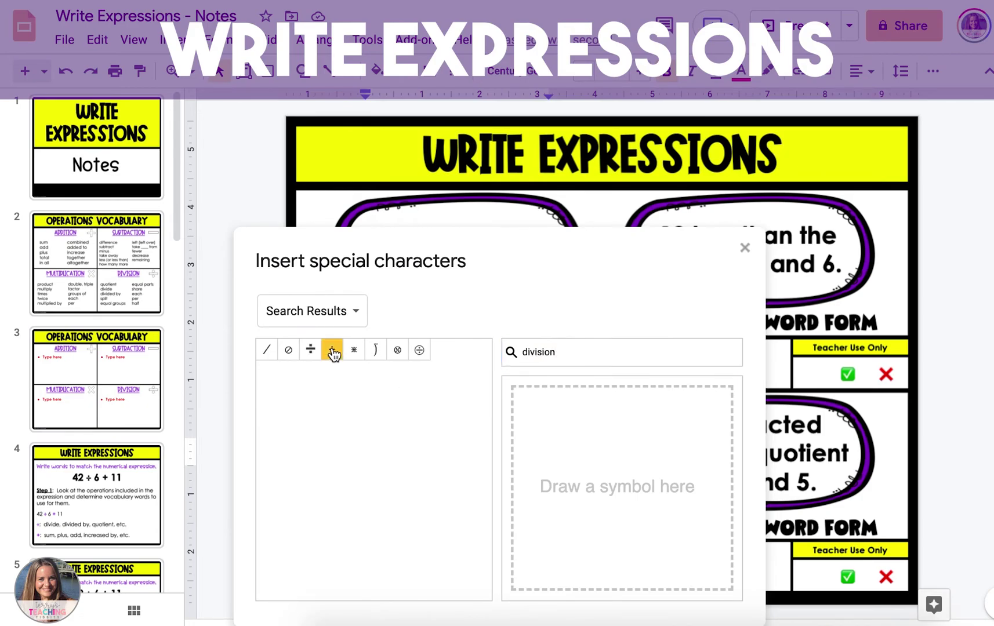
{"action": "left_click", "coordinate": [745, 248]}
{"action": "key", "text": "BackSpace"}
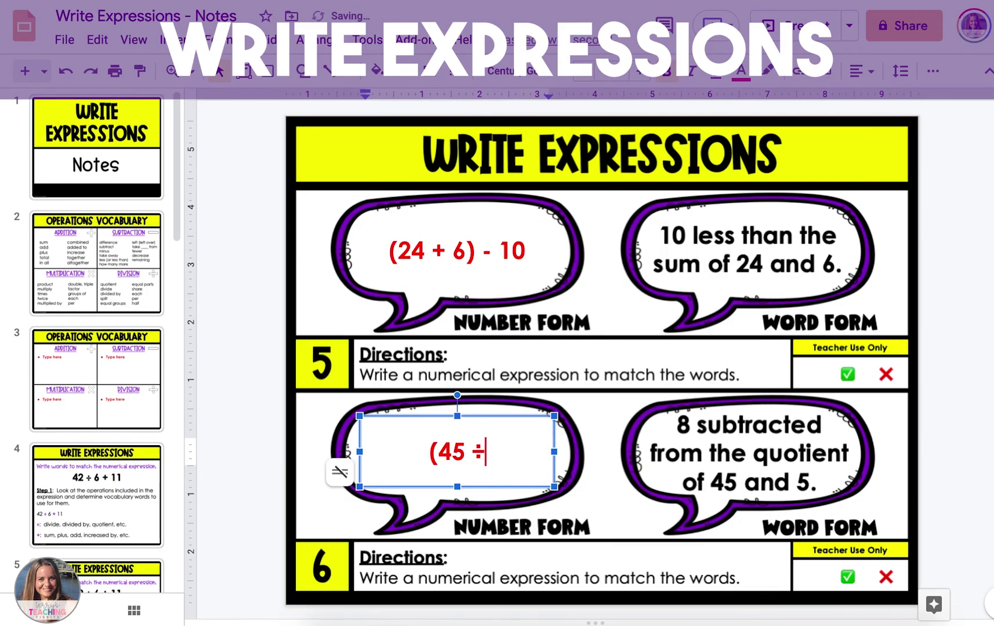
Add '5) - 8' after the division sign in problem 6's answer.
{"action": "type", "text": "5)"}
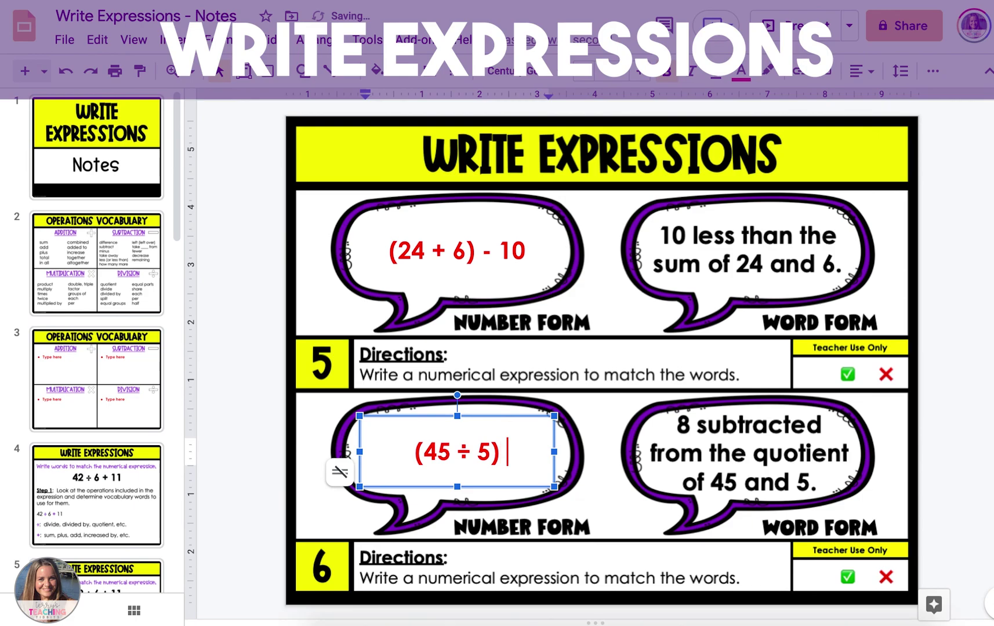
{"action": "type", "text": "- 8"}
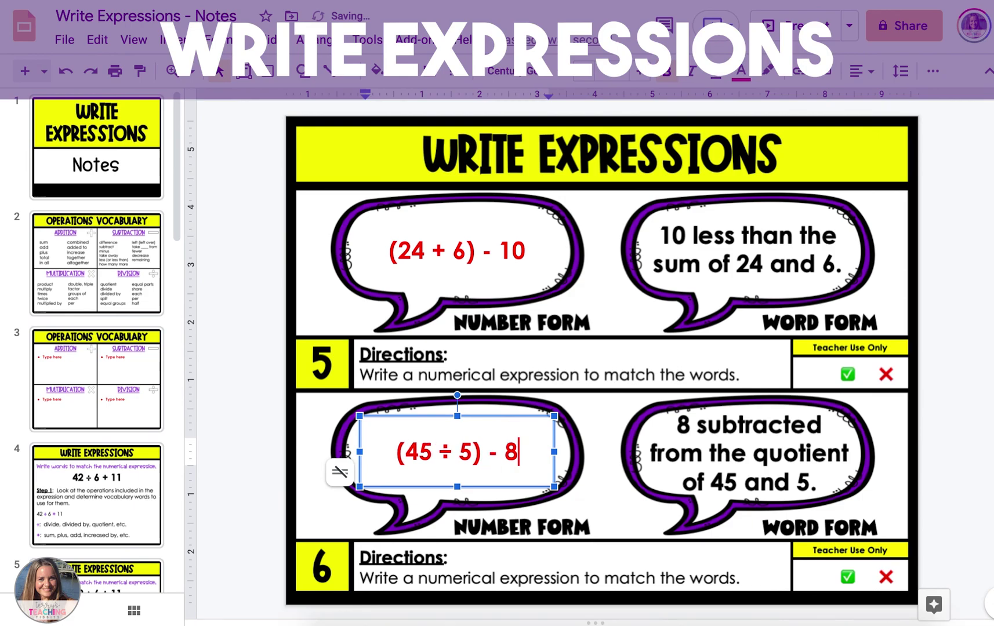
{"action": "left_click", "coordinate": [605, 422]}
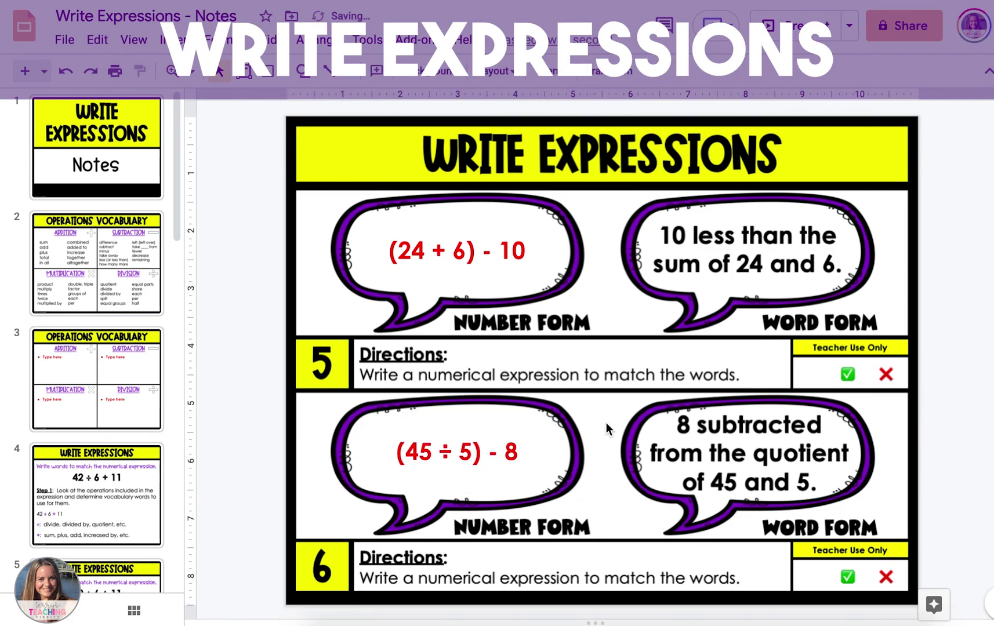